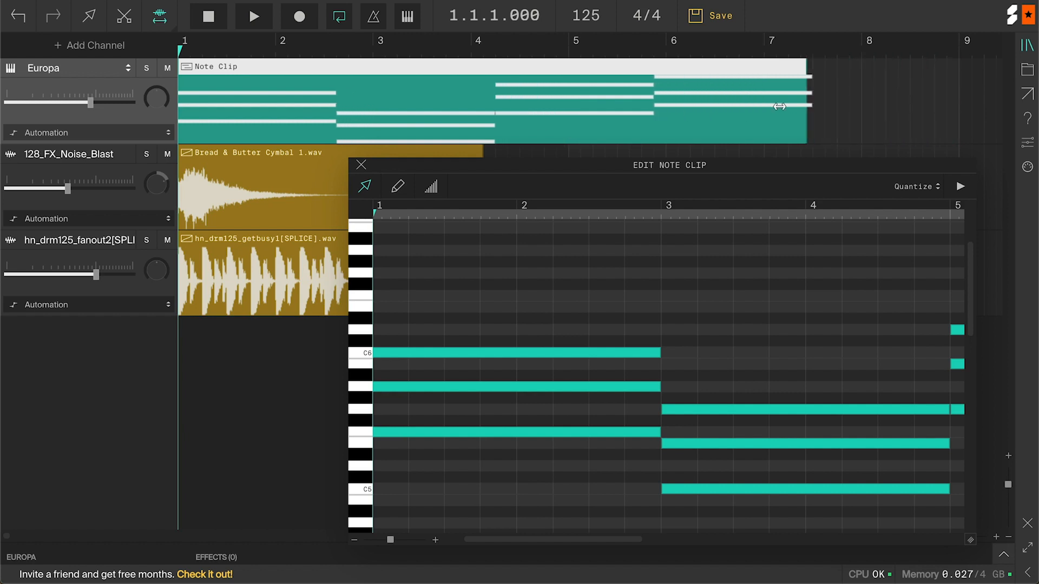
Time-stretch the Europa note clip to change the length of its chords and play the arrangement
left_click_drag(427, 66, 558, 66)
key("space")
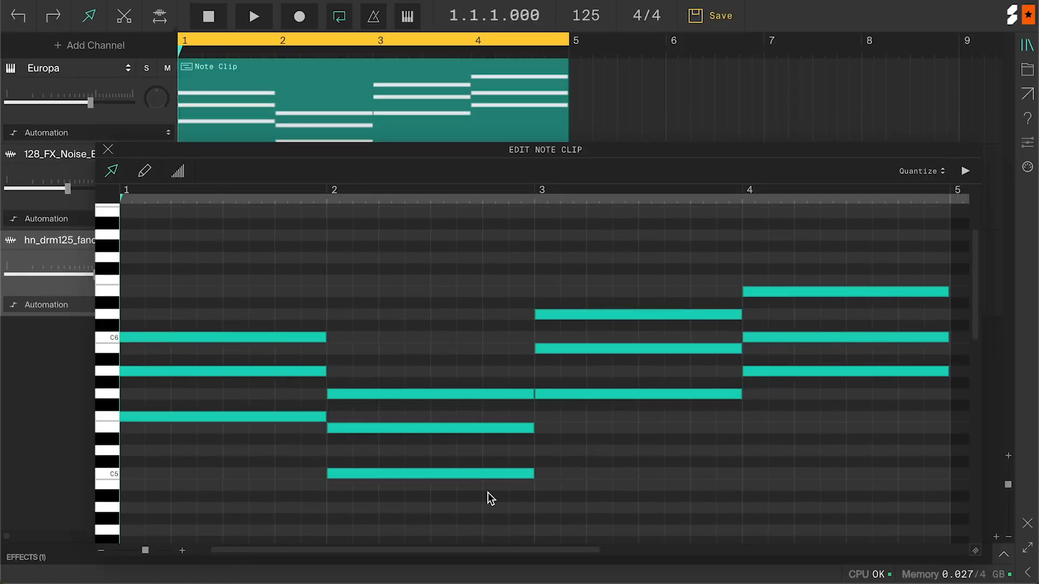
Shorten every note of the four chords in the clip to one beat
key("ctrl+a")
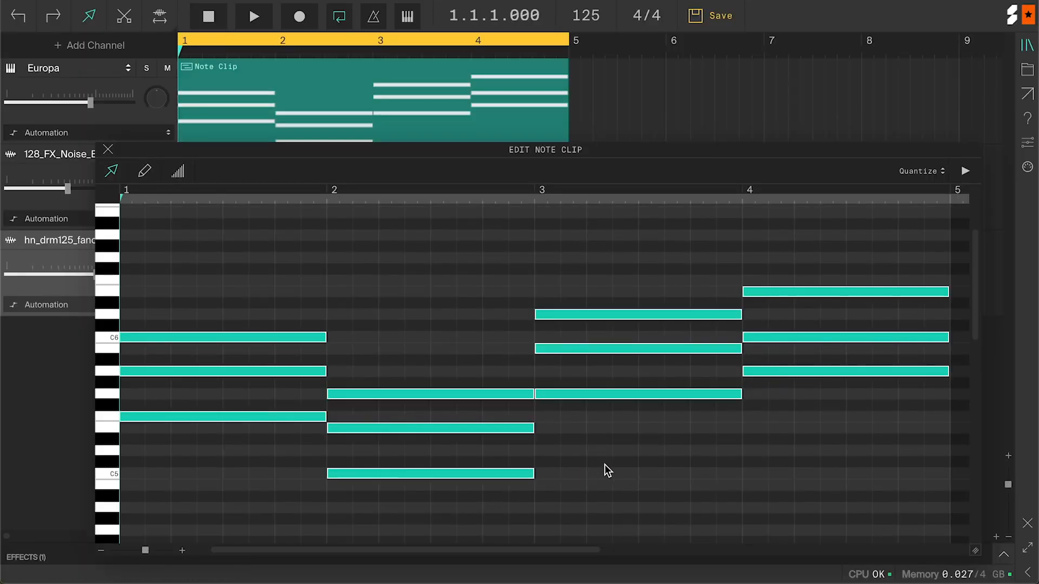
left_click_drag(308, 344, 178, 341)
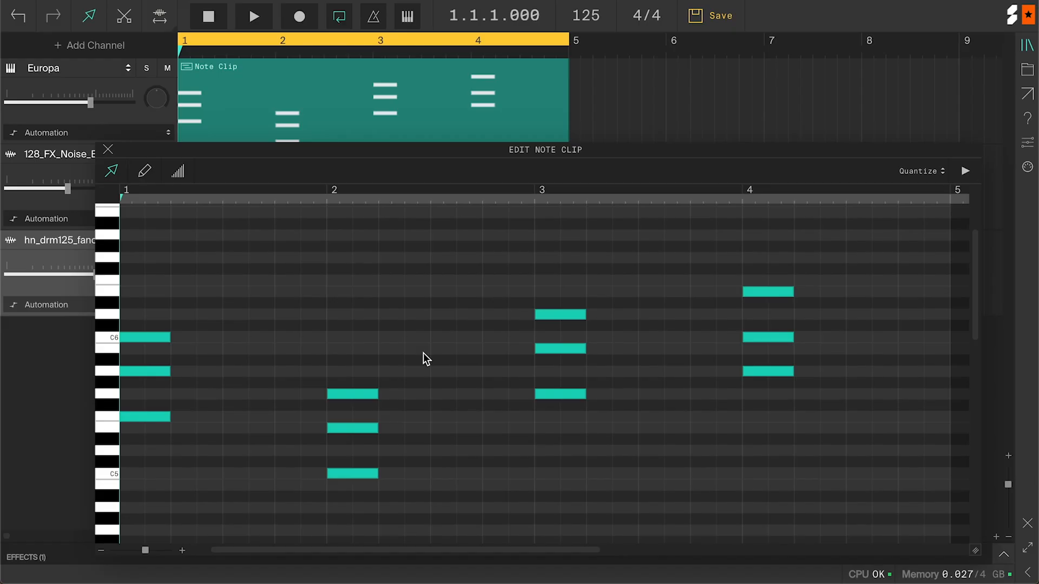
Shift the second chord into the latter half of bar 2 and the third chord two grid steps earlier, directly after it
left_click_drag(424, 355, 297, 509)
key("Right")
key("Right")
key("Right")
key("Right")
key("Right")
key("Right")
key("Right")
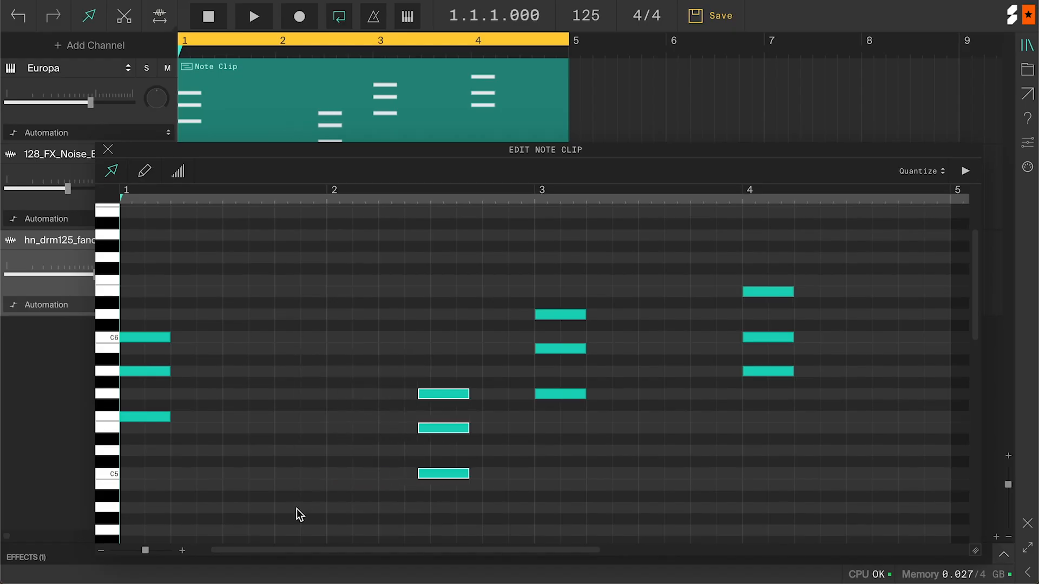
left_click_drag(573, 453, 556, 231)
key("Left")
key("Left")
Shift the three notes of the fourth chord later, past the middle of bar 4
left_click_drag(771, 212, 804, 418)
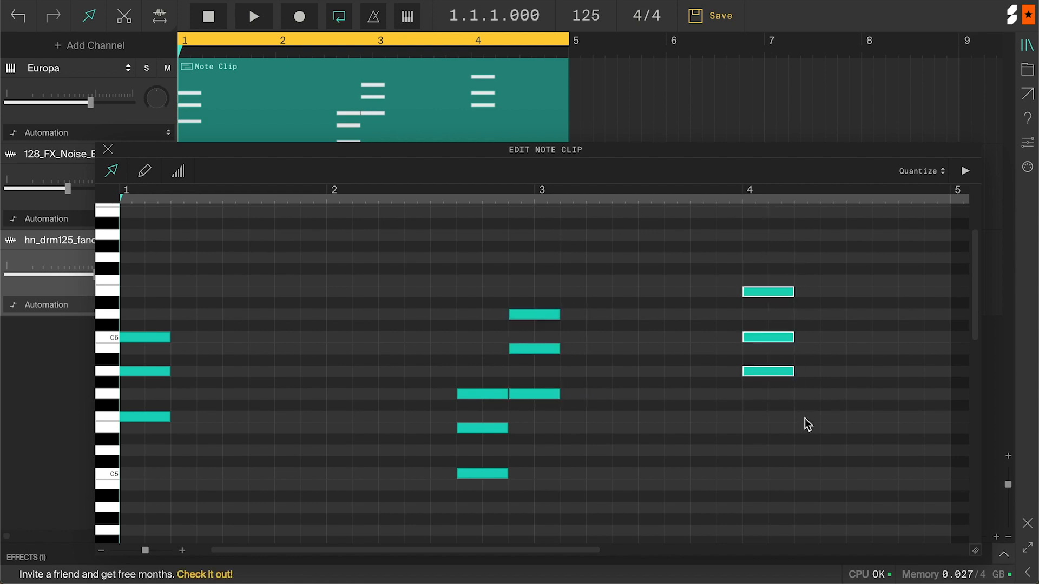
key("Right")
key("Right")
key("Right")
key("Right")
key("Right")
key("Right")
key("Right")
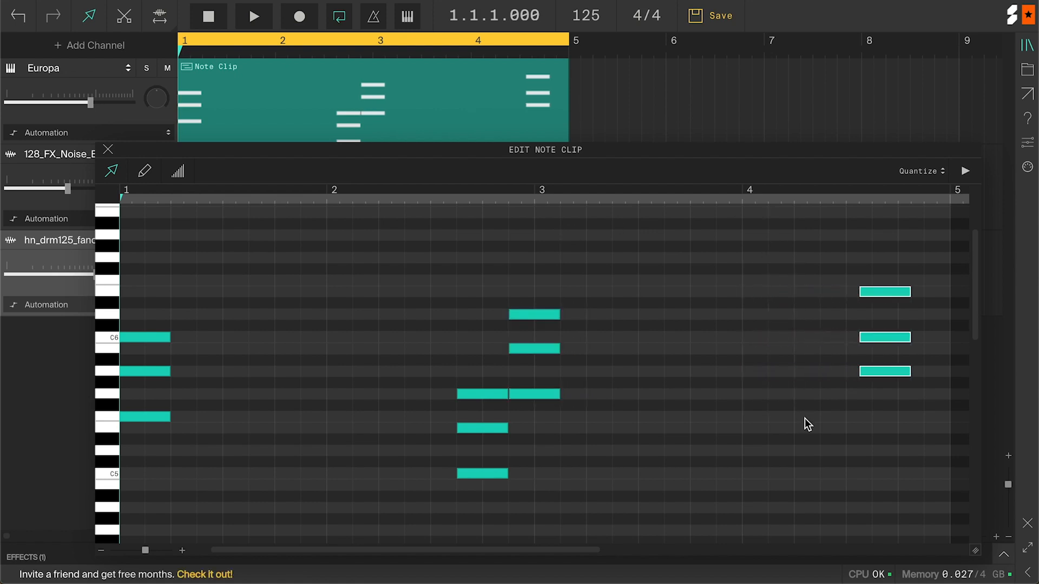
Lengthen the fourth chord to the clip's end, and the third and first chords until the chord that follows each
left_click_drag(921, 292, 953, 301)
left_click_drag(559, 314, 872, 319)
left_click_drag(198, 318, 138, 441)
left_click_drag(170, 337, 456, 337)
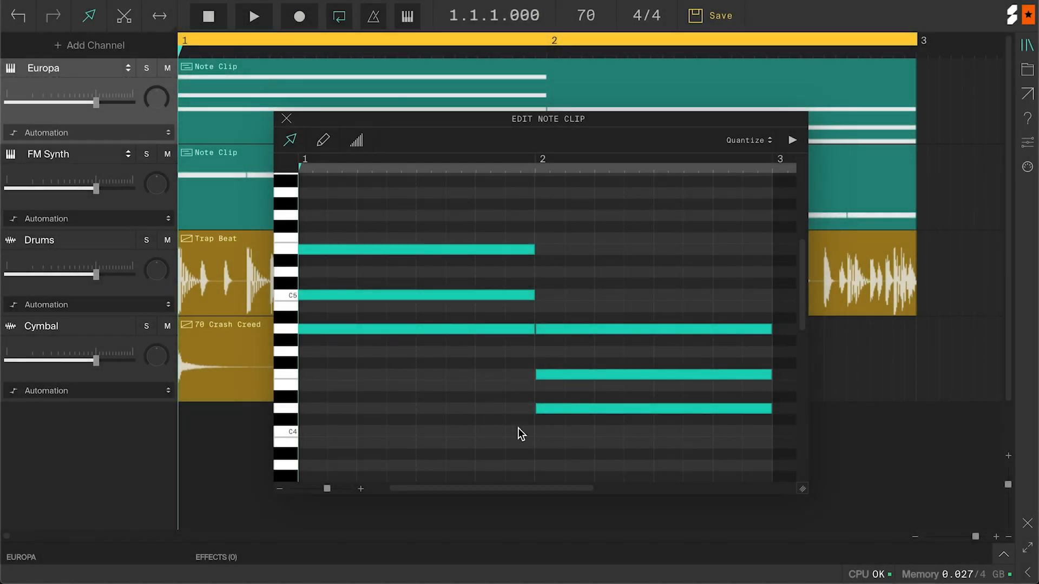
Transpose all notes of the two-chord Europa clip up one octave and play the result
key("space")
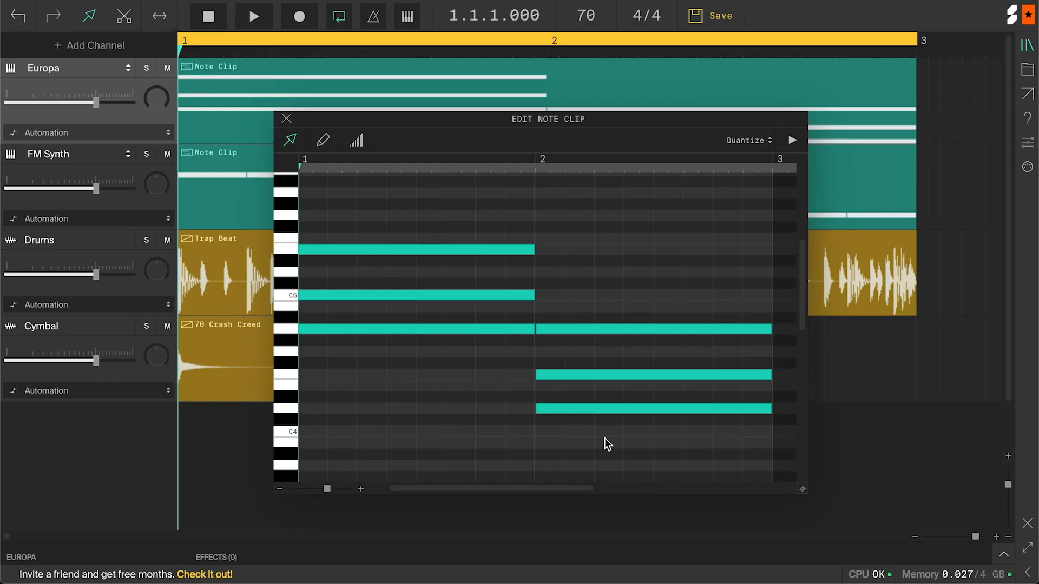
key("ctrl+a")
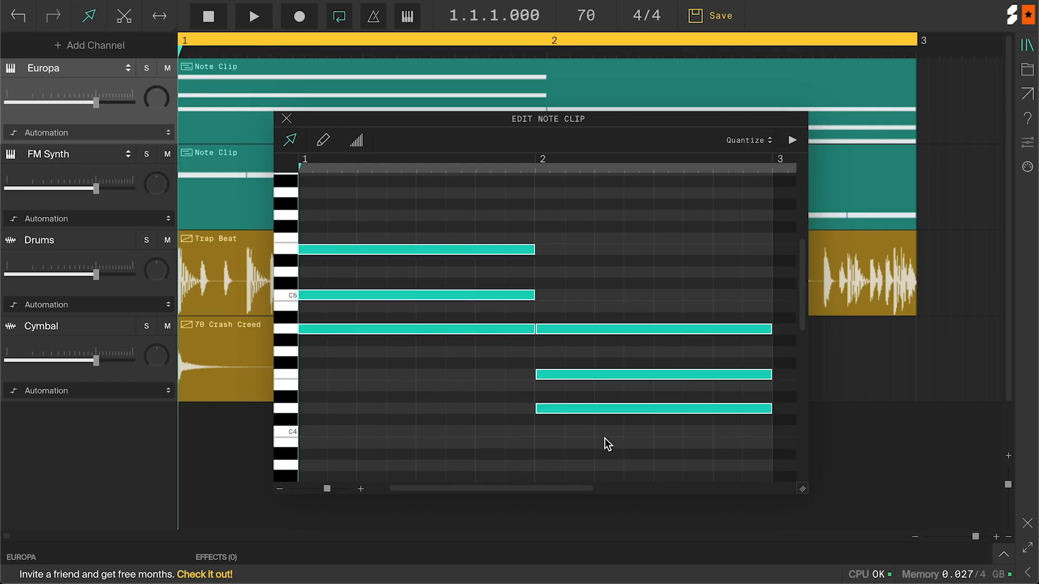
key("shift+Down")
key("shift+Up")
key("shift+Up")
left_click(605, 438)
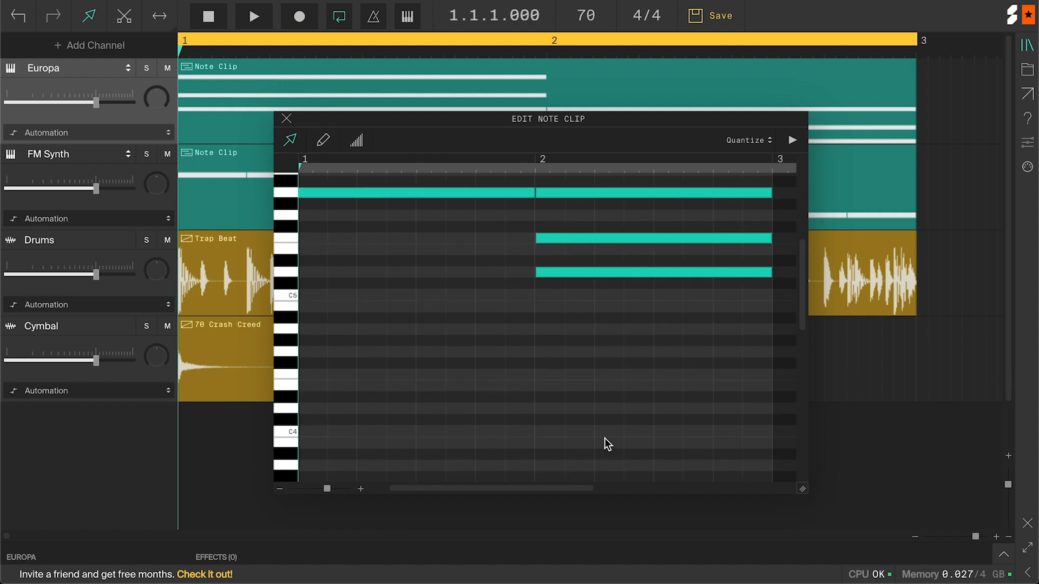
scroll(605, 438, "up", 3)
scroll(605, 444, "up", 1)
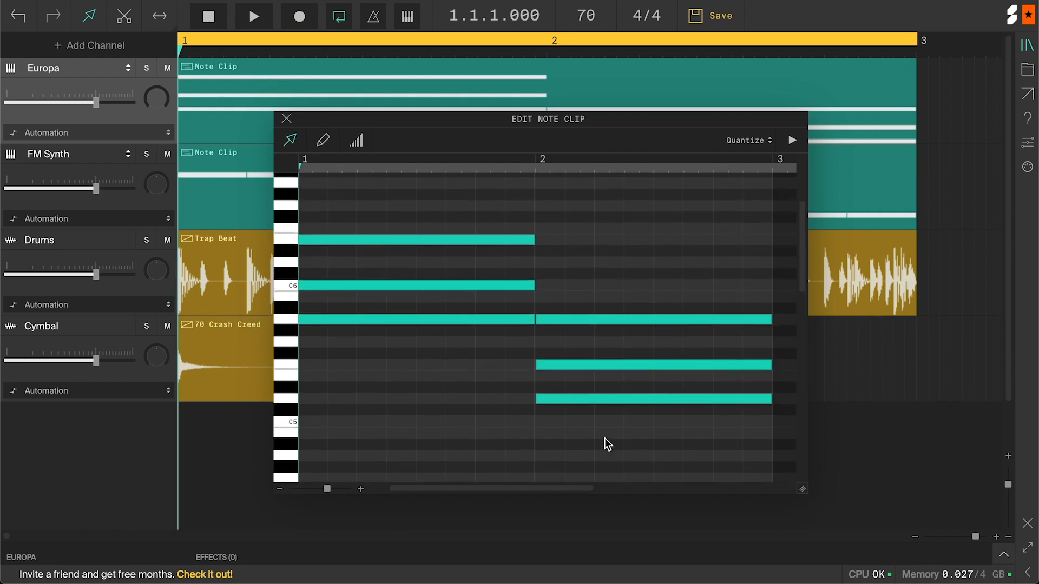
key("space")
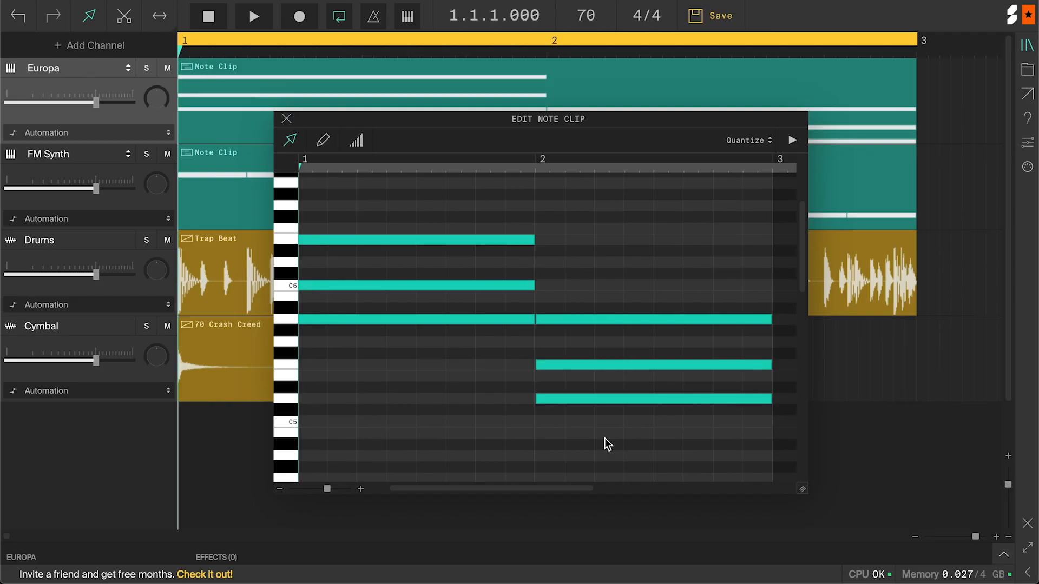
Raise the second chord's D4 note by one octave to form its first inversion, and play the clip
scroll(604, 437, "up", 3)
scroll(605, 439, "down", 3)
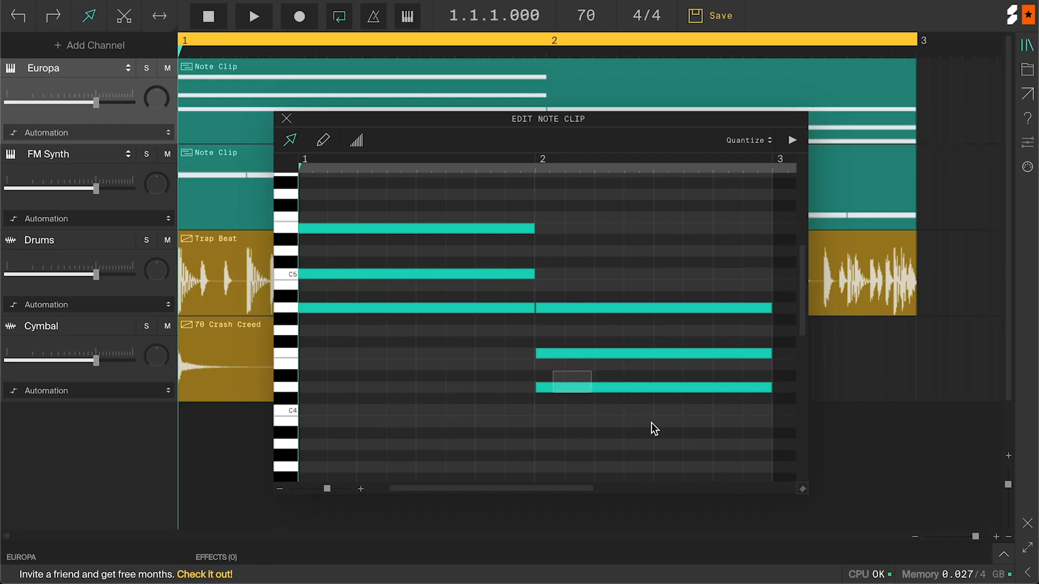
left_click_drag(651, 423, 655, 423)
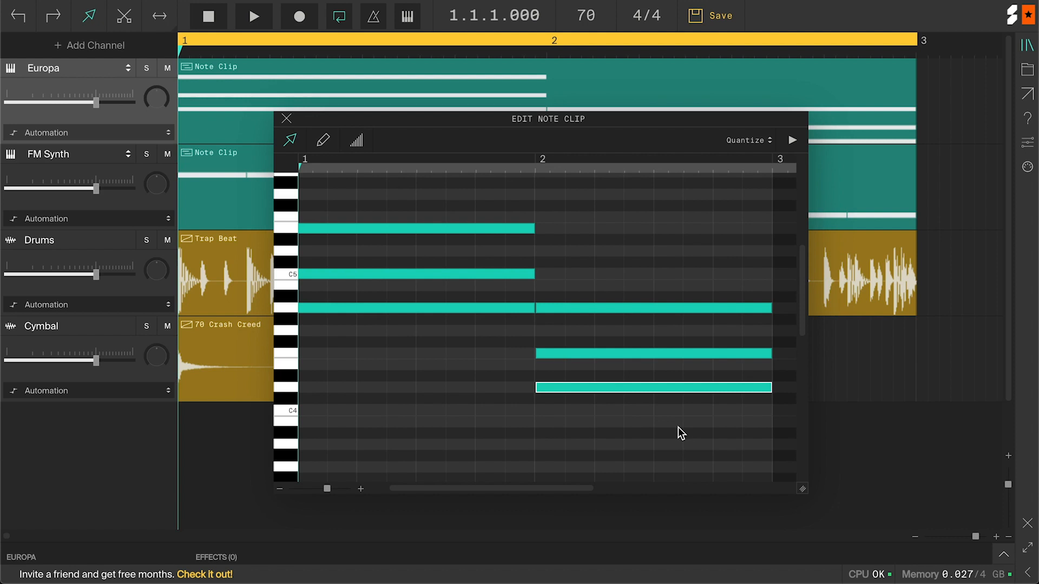
key("shift+Up")
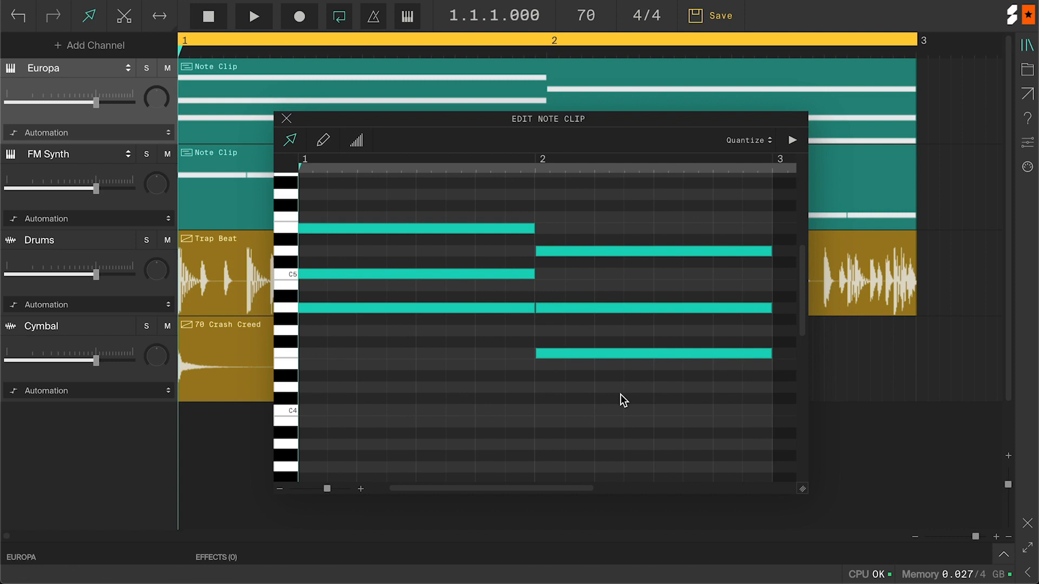
key("space")
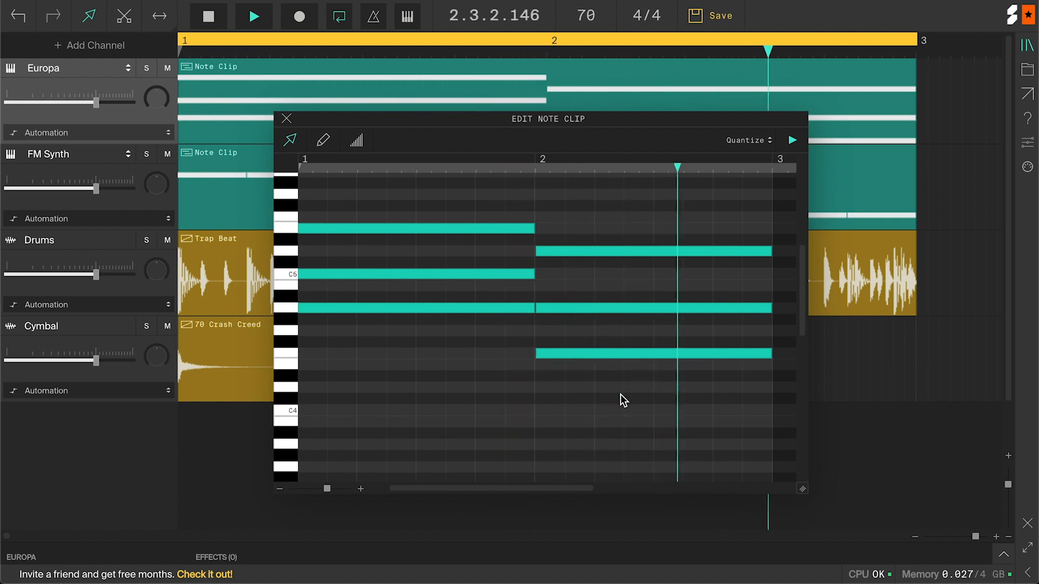
Raise the second chord's F4 note by one octave to form its second inversion, and play the clip
left_click(614, 357)
key("shift+Up")
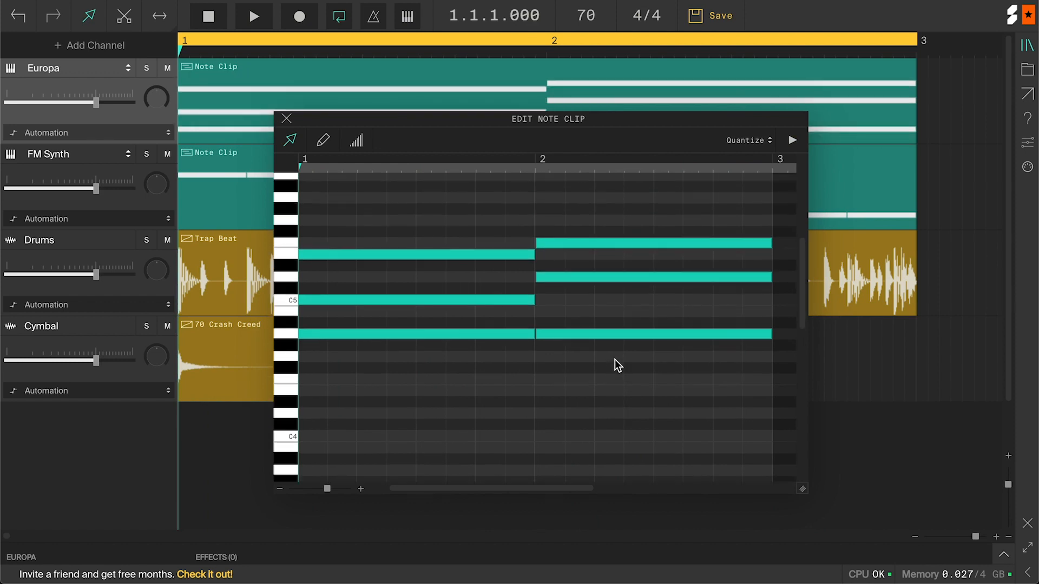
key("space")
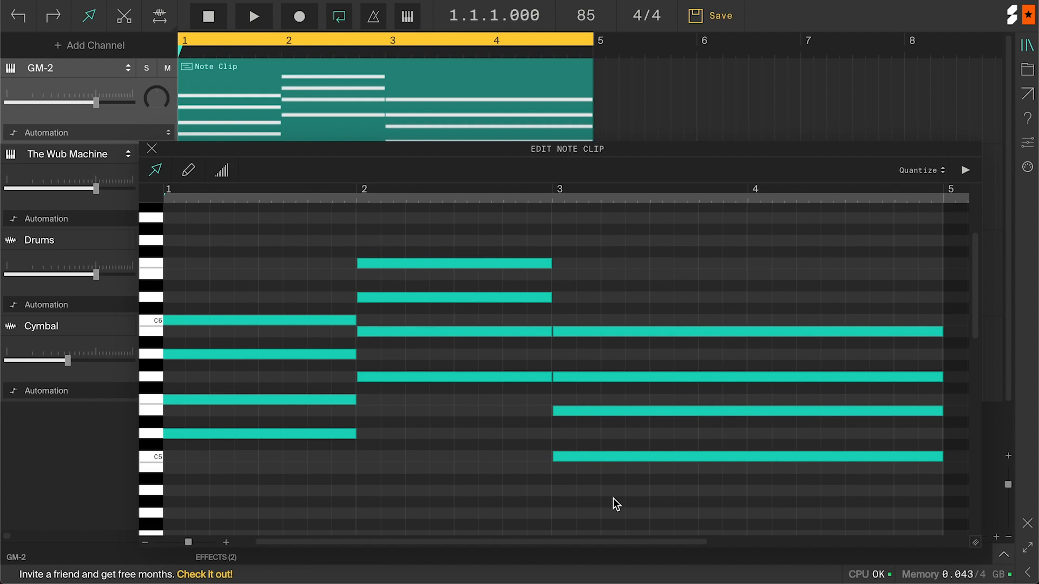
Lower the lowest note of each GM-2 chord by one octave and duplicate these bass notes another octave below
key("space")
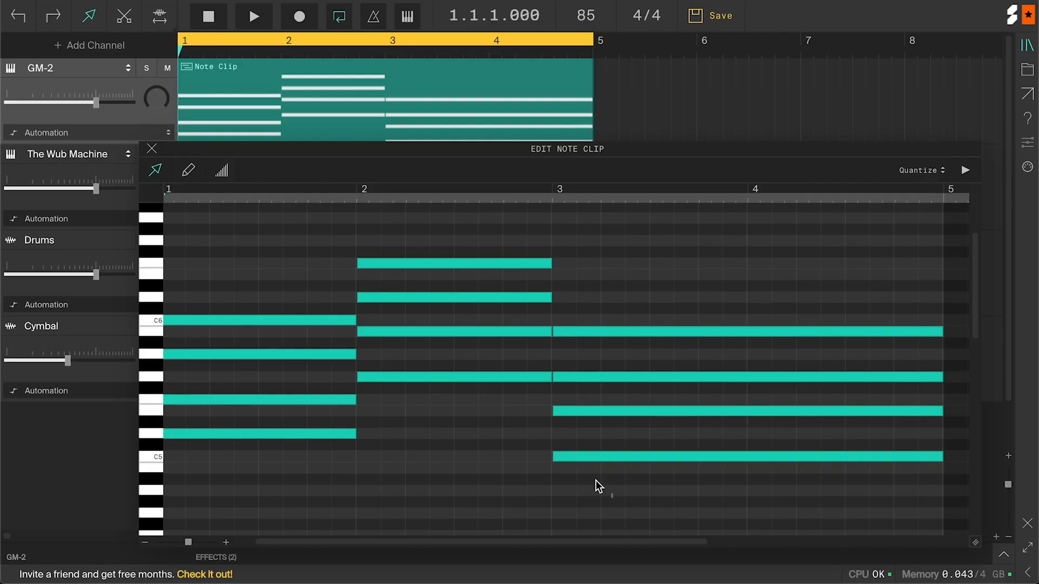
left_click(574, 456)
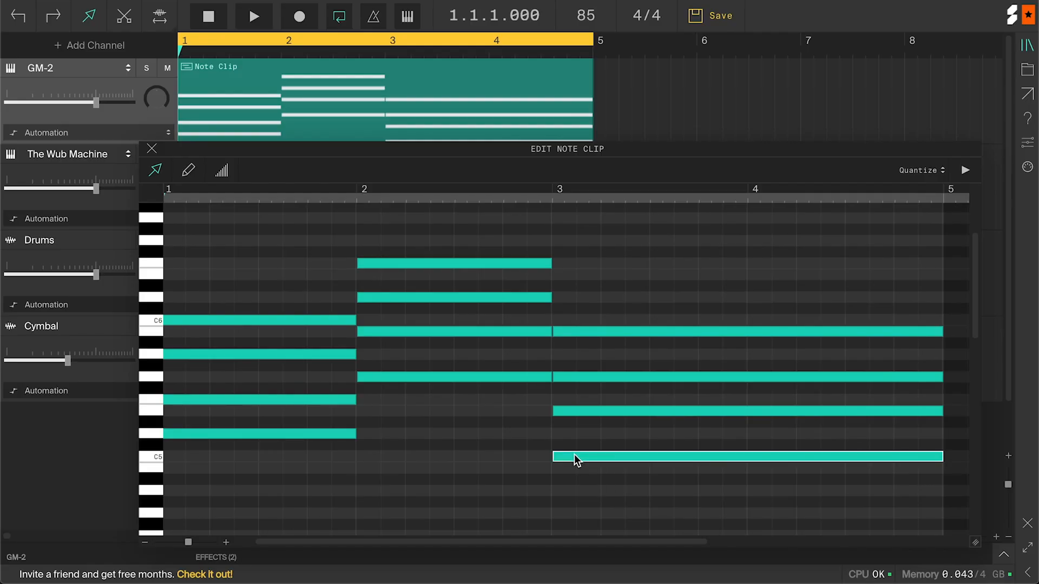
left_click_drag(484, 430, 451, 368)
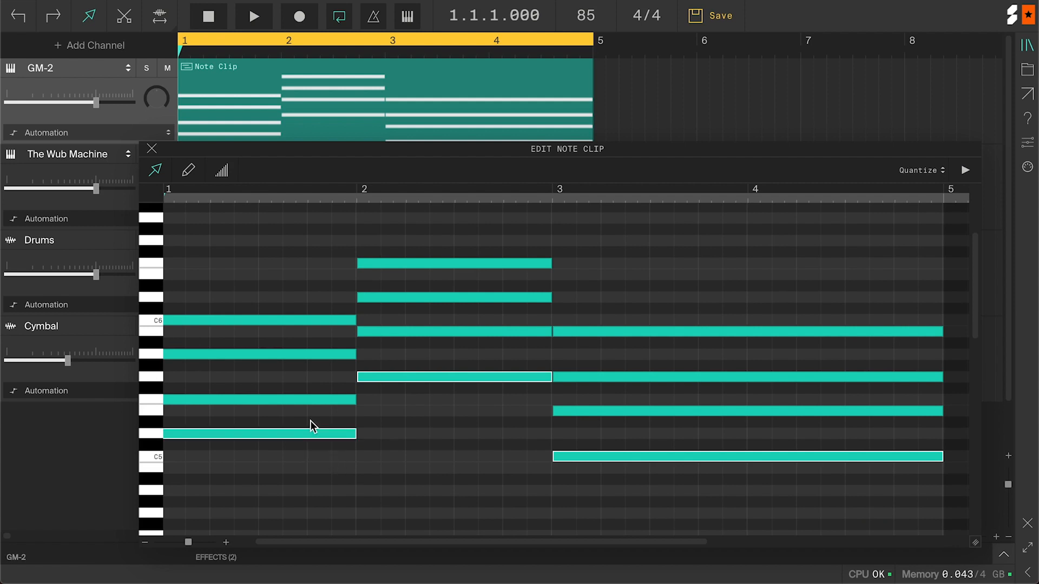
key("shift+Down")
scroll(468, 468, "down", 5)
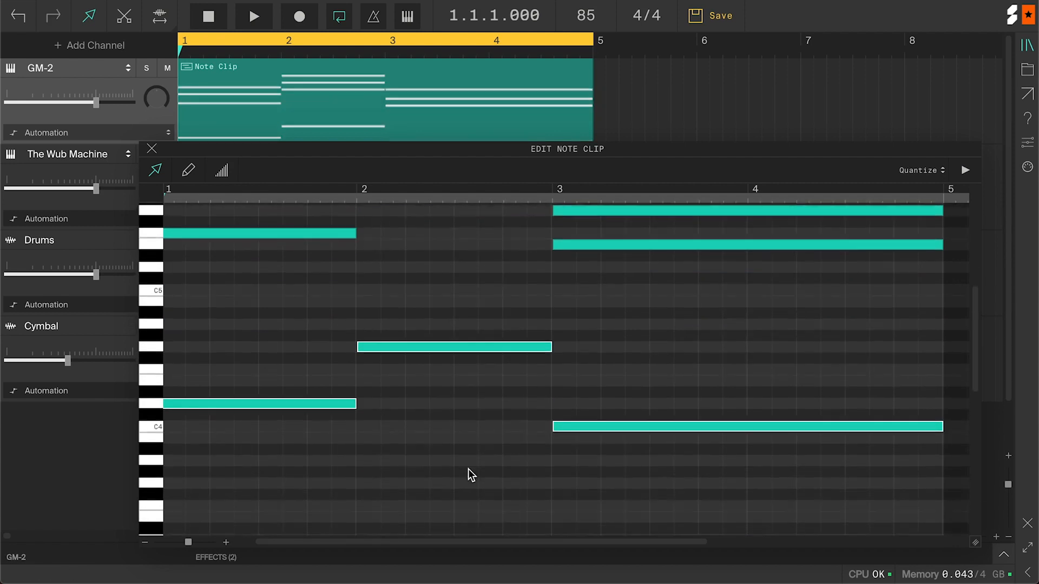
left_click_drag(187, 349, 188, 485)
left_click(455, 474)
Raise the F5 note of the first chord and the E5 note of the third chord by one octave
scroll(464, 475, "up", 10)
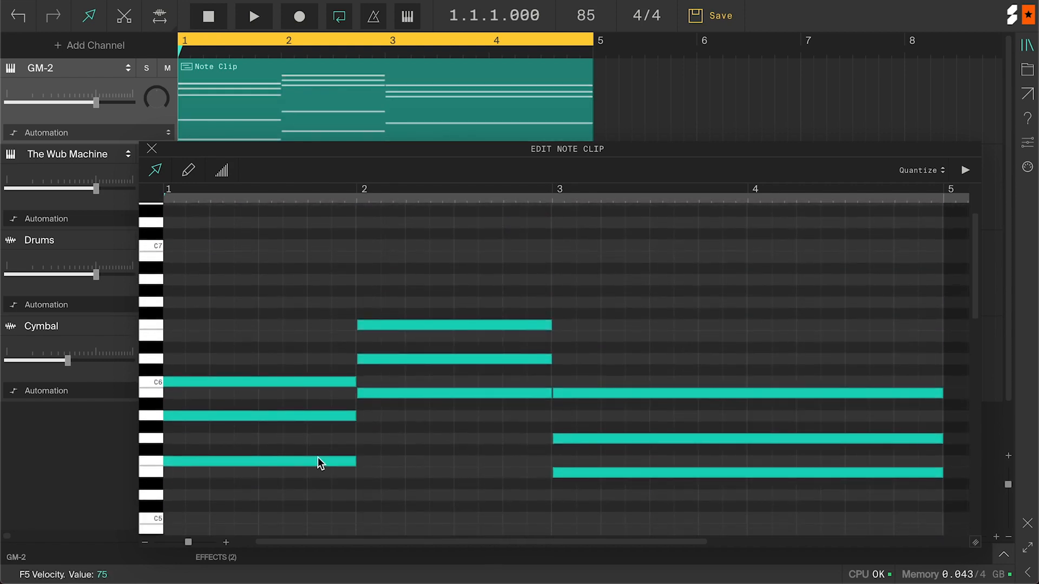
key("shift+Up")
left_click(595, 474)
key("shift+Up")
left_click(594, 481)
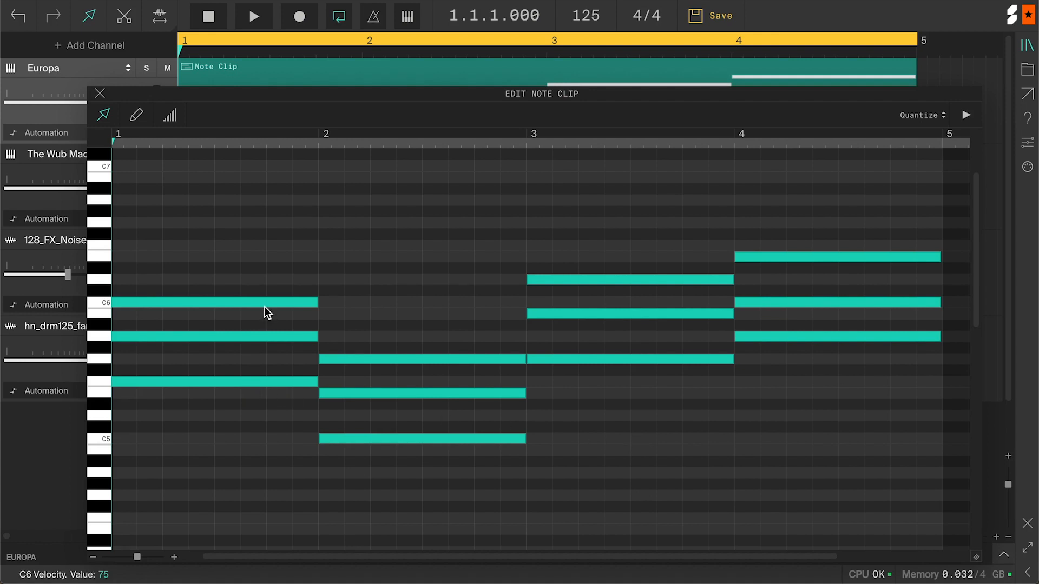
Play the four-chord Europa clip and lower the lowest note of each chord by one octave
key("space")
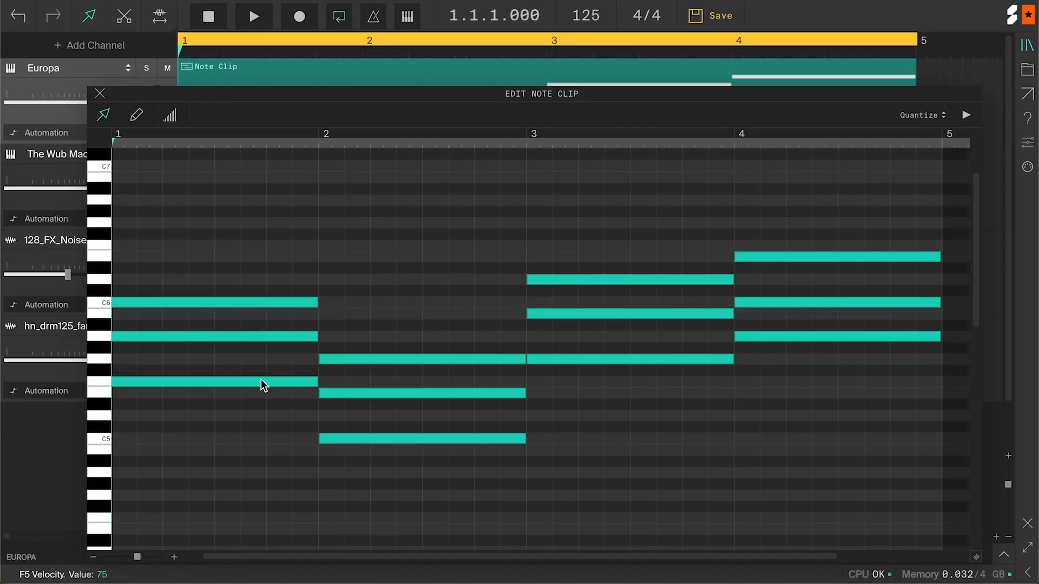
left_click(261, 382)
left_click(385, 439, "shift")
left_click(609, 358, "shift")
left_click(762, 338, "shift")
key("shift+Down")
scroll(724, 446, "down", 3)
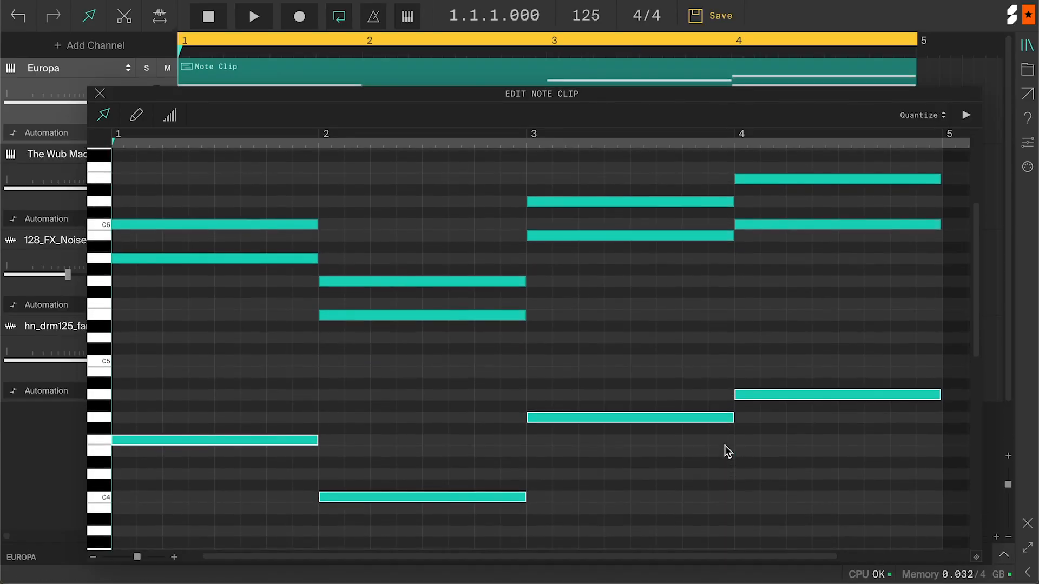
Raise the middle note of each of the four chords by one octave to open up the voicings
left_click(785, 230)
left_click(624, 244, "shift")
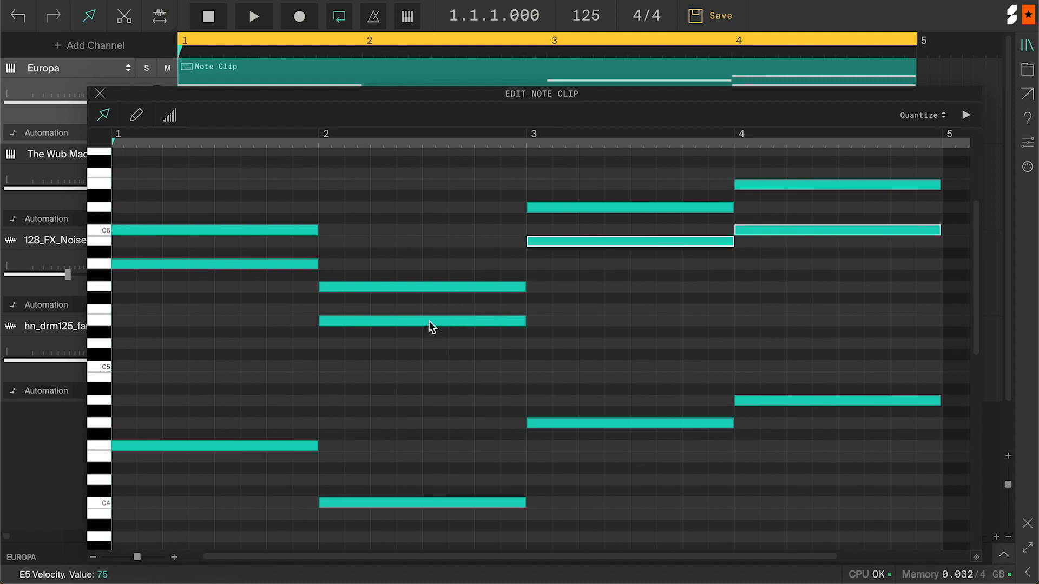
scroll(266, 314, "up", 3)
key("shift+Up")
left_click(660, 416)
scroll(660, 417, "up", 2)
scroll(660, 416, "down", 3)
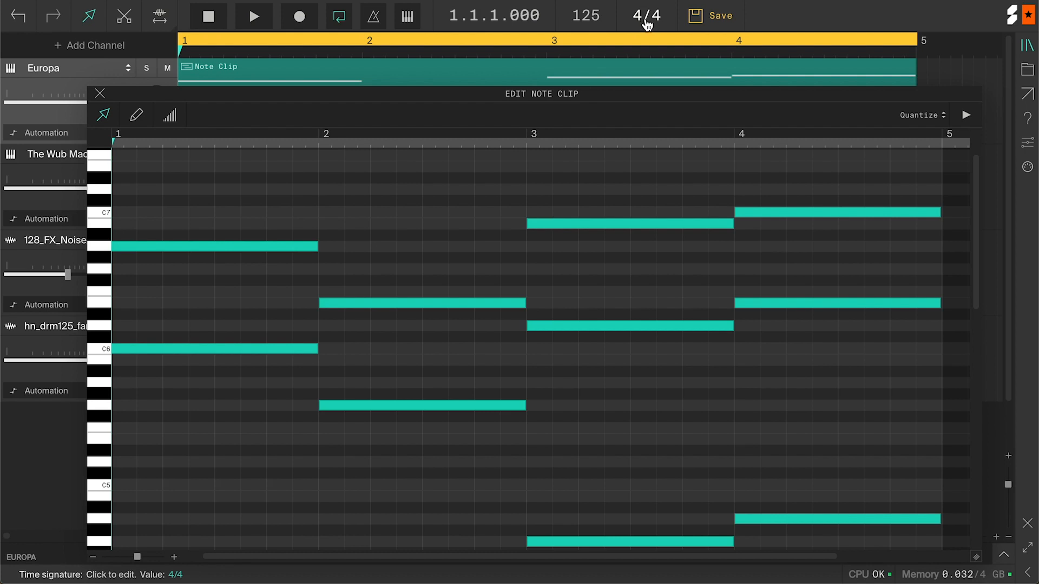
Shorten all chord notes to eighth notes, duplicate them into eight repeats per bar, and play the result
key("ctrl+a")
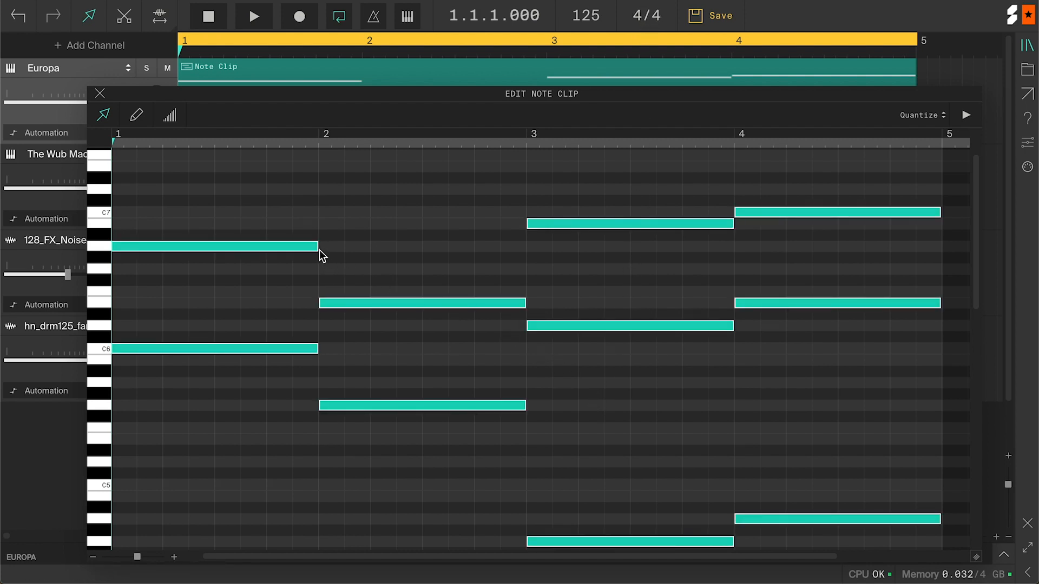
mouse_move(201, 252)
left_mouse_down()
mouse_move(139, 253)
mouse_move(210, 252)
left_mouse_up()
left_click(184, 266)
key("ctrl+a")
left_click_drag(122, 249, 225, 249)
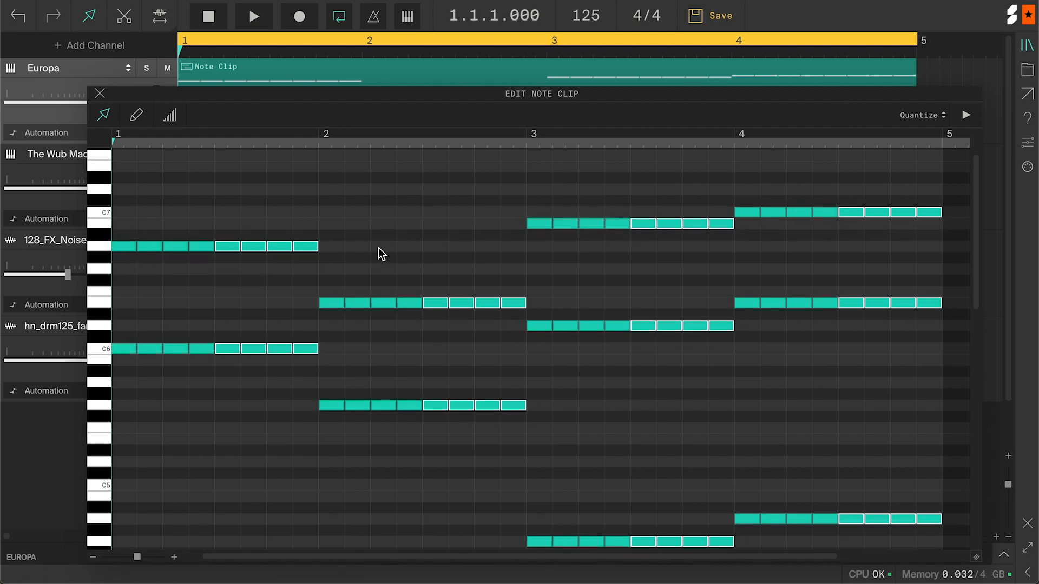
key("space")
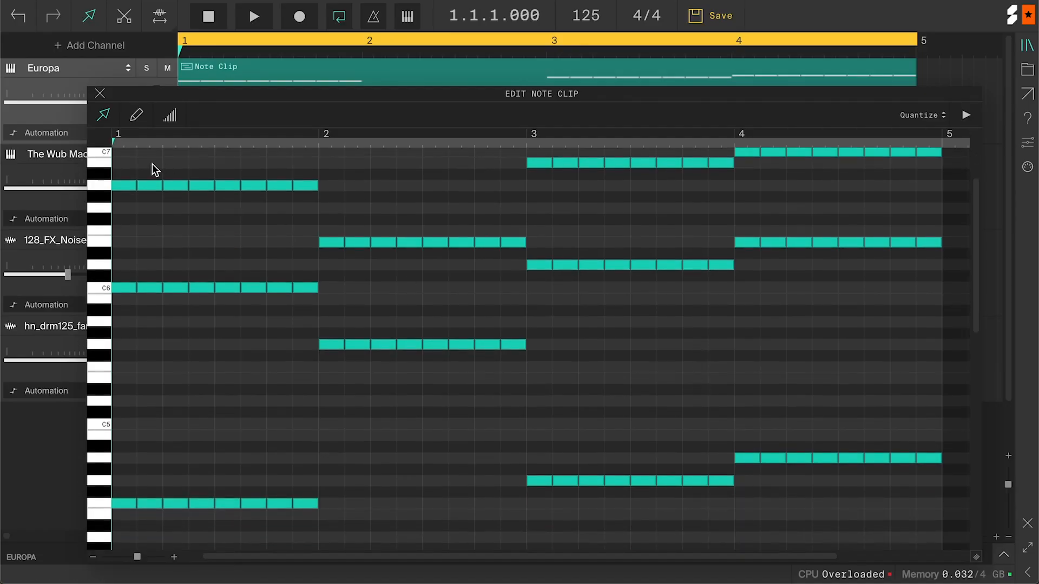
Delete the second eighth-note chord in each of the four bars and play the pattern
left_click_drag(151, 167, 151, 523)
left_click_drag(360, 173, 354, 544)
scroll(353, 545, "up", 5)
left_click_drag(565, 173, 565, 529)
left_click_drag(770, 163, 769, 514)
key("space")
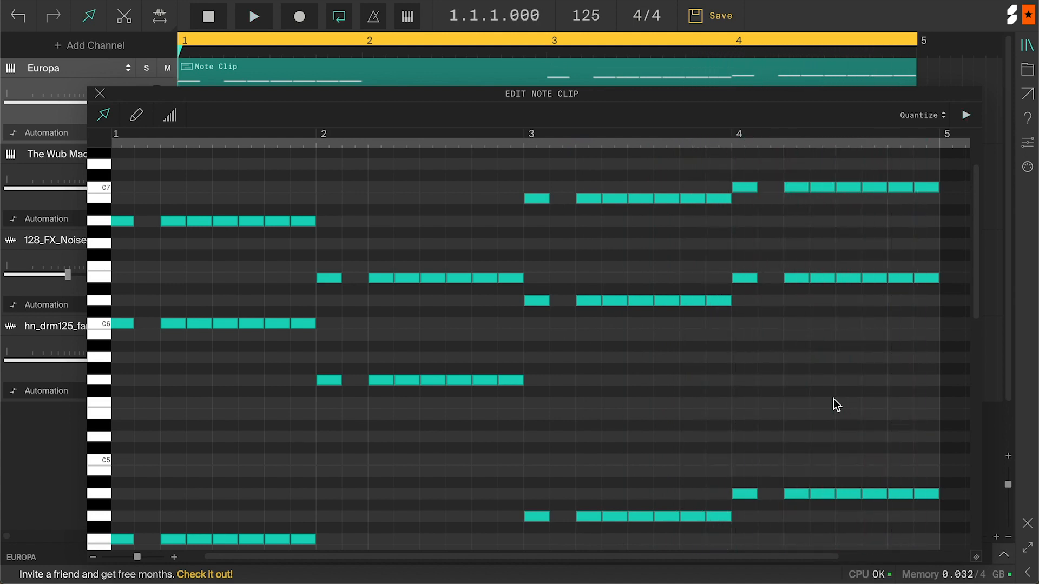
Delete the third, fifth and seventh eighth-note chords in bar 1
scroll(181, 174, "down", 1)
left_click_drag(181, 175, 169, 518)
key("Delete")
left_click_drag(223, 173, 221, 527)
key("Delete")
Delete the third, fifth and seventh eighth-note chords in bar 2
scroll(347, 324, "down", 3)
left_click_drag(386, 154, 380, 491)
left_click_drag(437, 153, 434, 491)
scroll(497, 208, "up", 1)
left_click_drag(493, 169, 486, 522)
key("Delete")
Delete the third, fifth and seventh eighth-note chords in bars 3 and 4, and play the rhythm
scroll(623, 429, "up", 3)
left_click_drag(591, 523, 587, 173)
left_click_drag(643, 523, 639, 172)
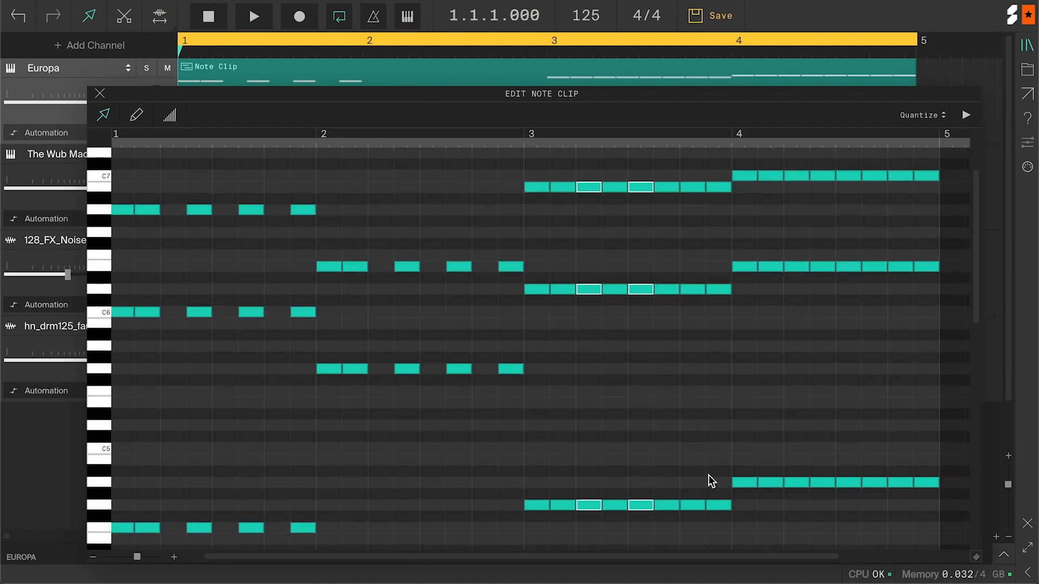
left_click_drag(695, 523, 692, 173)
key("Delete")
left_click_drag(850, 151, 848, 152)
key("Delete")
scroll(829, 359, "up", 1)
key("space")
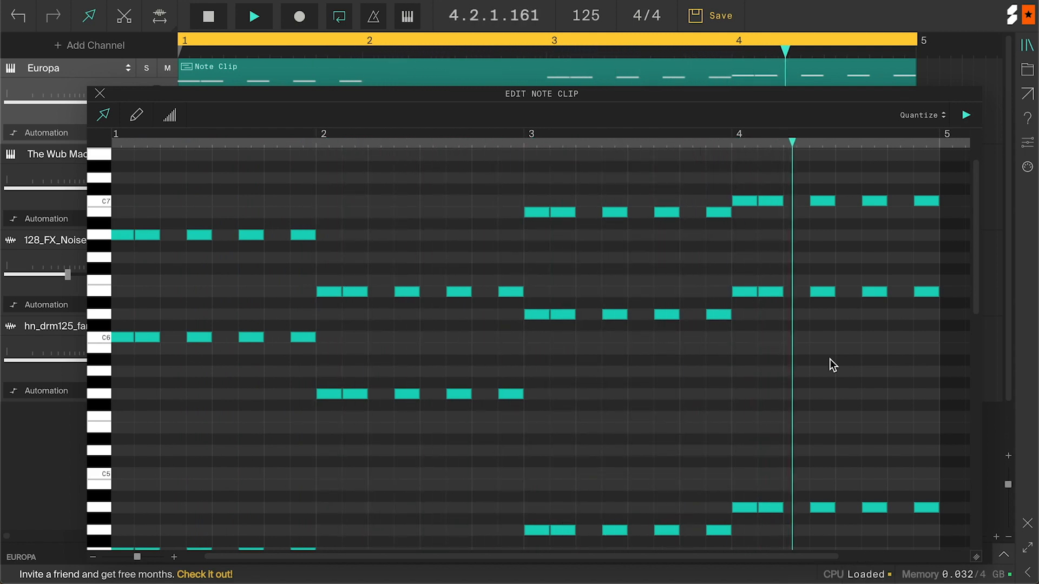
Stop playback and undo the rhythm edits back to one eighth-note chord at the start of each bar
key("space")
key("ctrl+z")
key("ctrl+z")
key("ctrl+z")
key("ctrl+z")
key("ctrl+z")
key("ctrl+z")
key("ctrl+z")
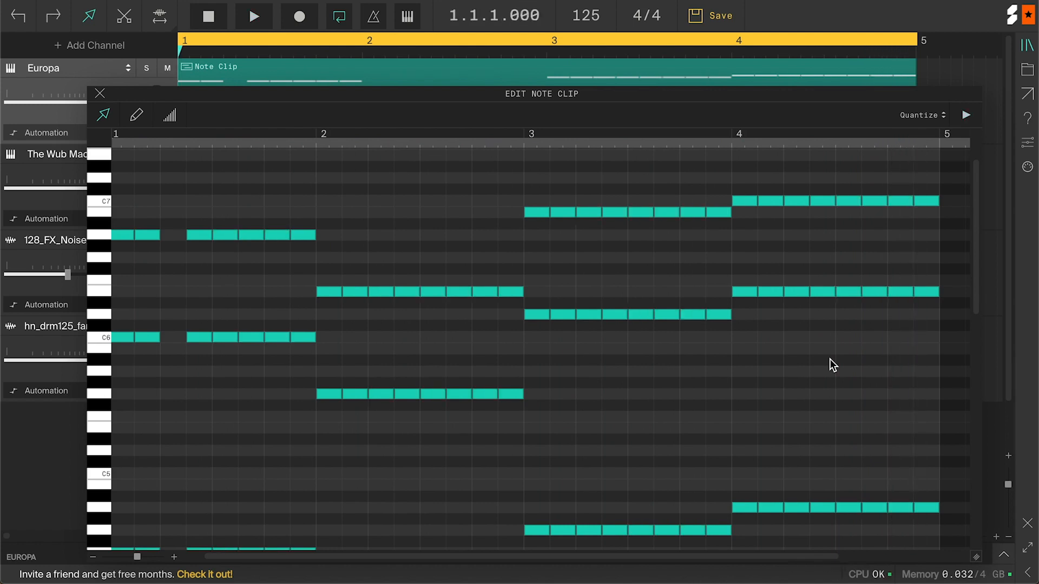
key("ctrl+z")
key("ctrl+z")
key("ctrl+z")
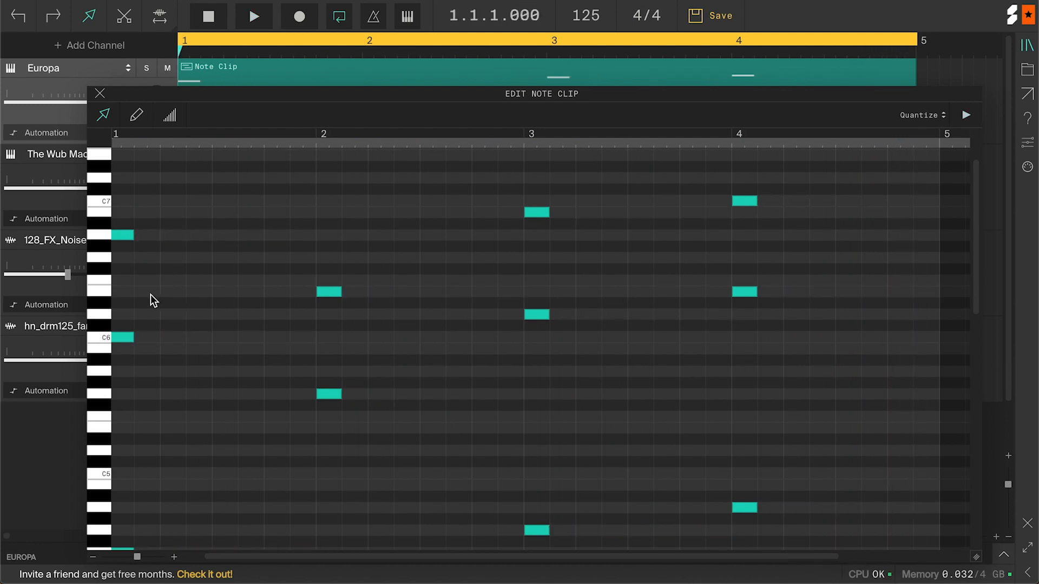
Repeat each bar's opening chord every three sixteenths up to beat 4, and add a final eighth-note chord directly after
scroll(156, 294, "up", 2)
scroll(154, 299, "up", 3)
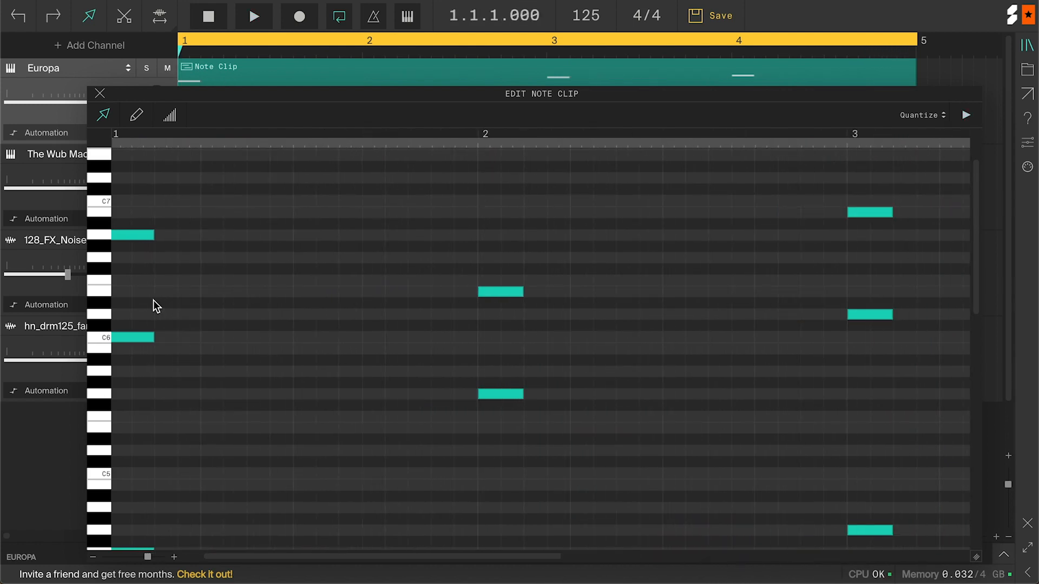
key("ctrl+shift+z")
key("ctrl+shift+z")
key("ctrl+shift+z")
key("ctrl+shift+z")
key("ctrl+shift+z")
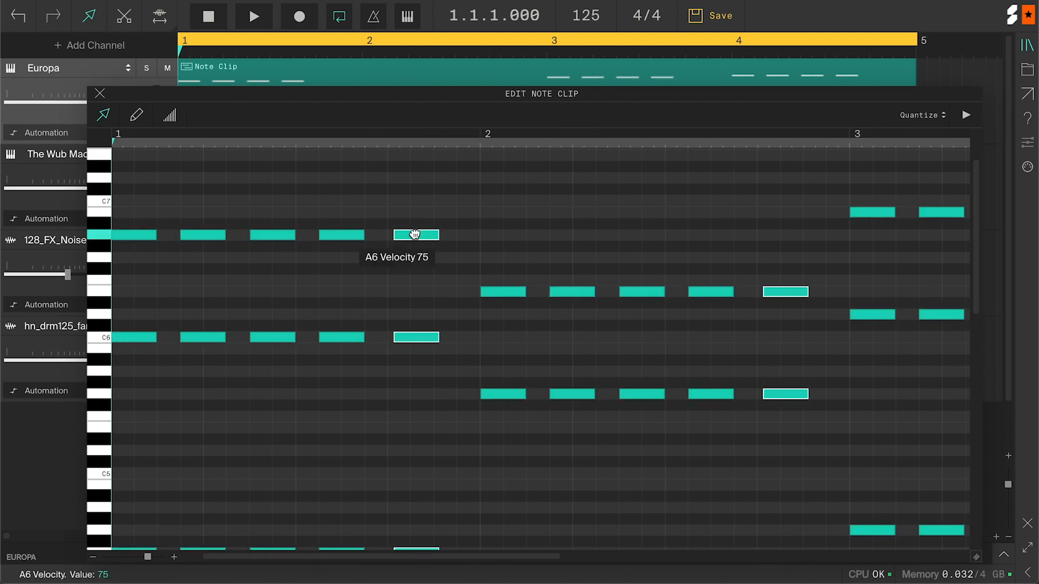
left_click(201, 210)
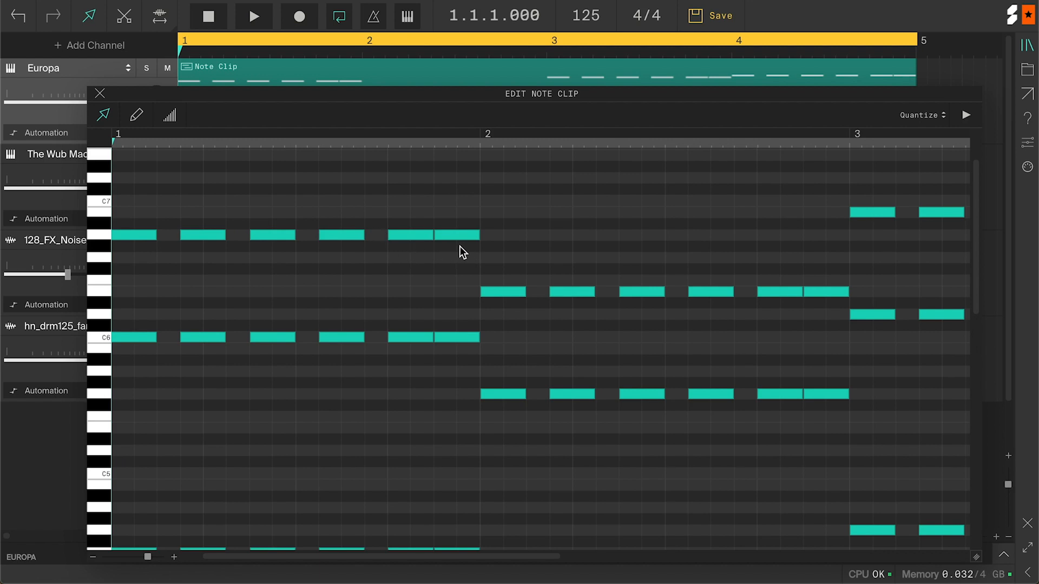
Play the syncopated six-chord rhythm with all four bars in view
scroll(460, 253, "down", 5)
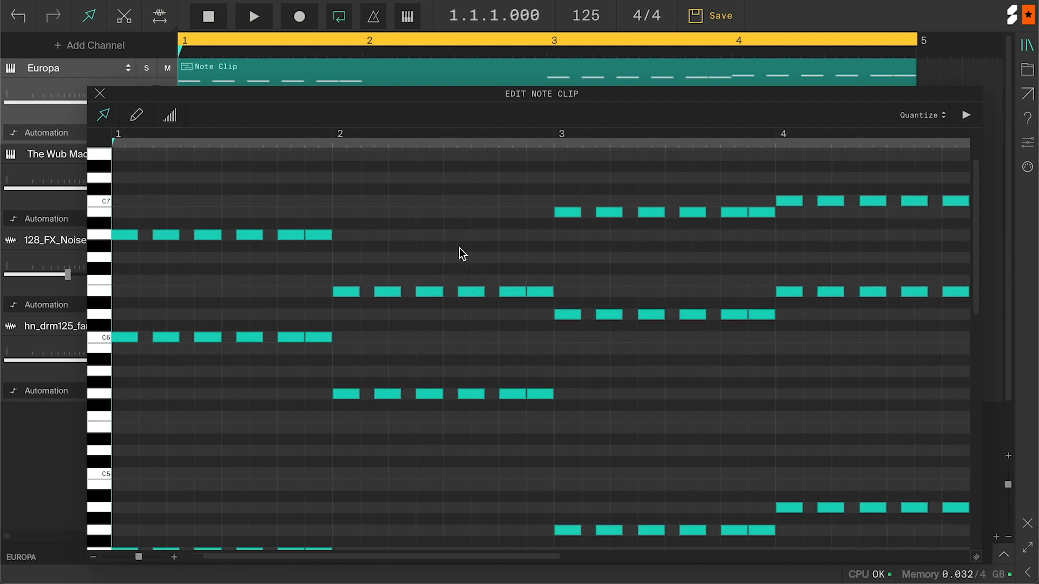
scroll(459, 253, "down", 1)
key("space")
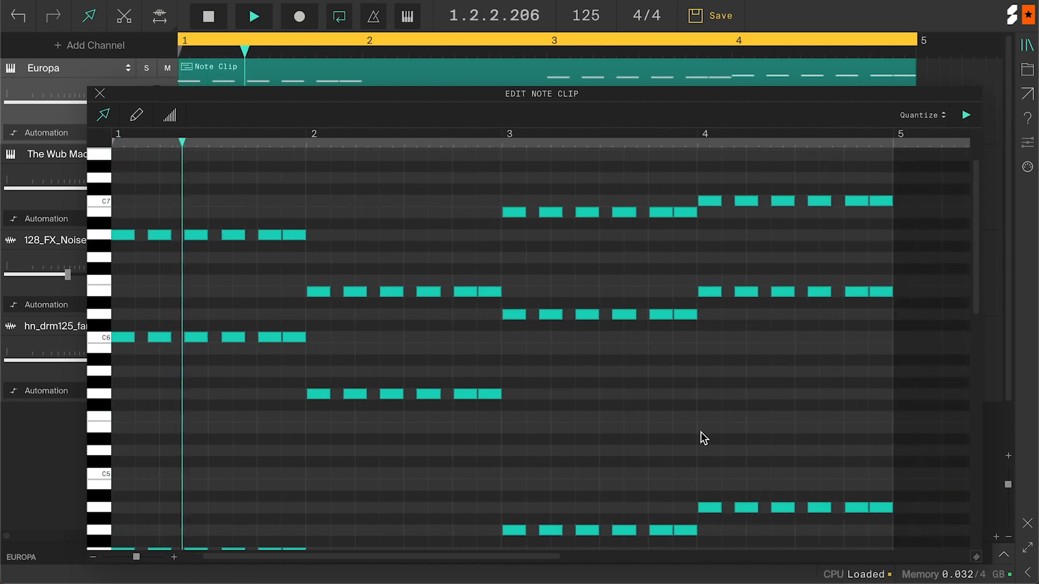